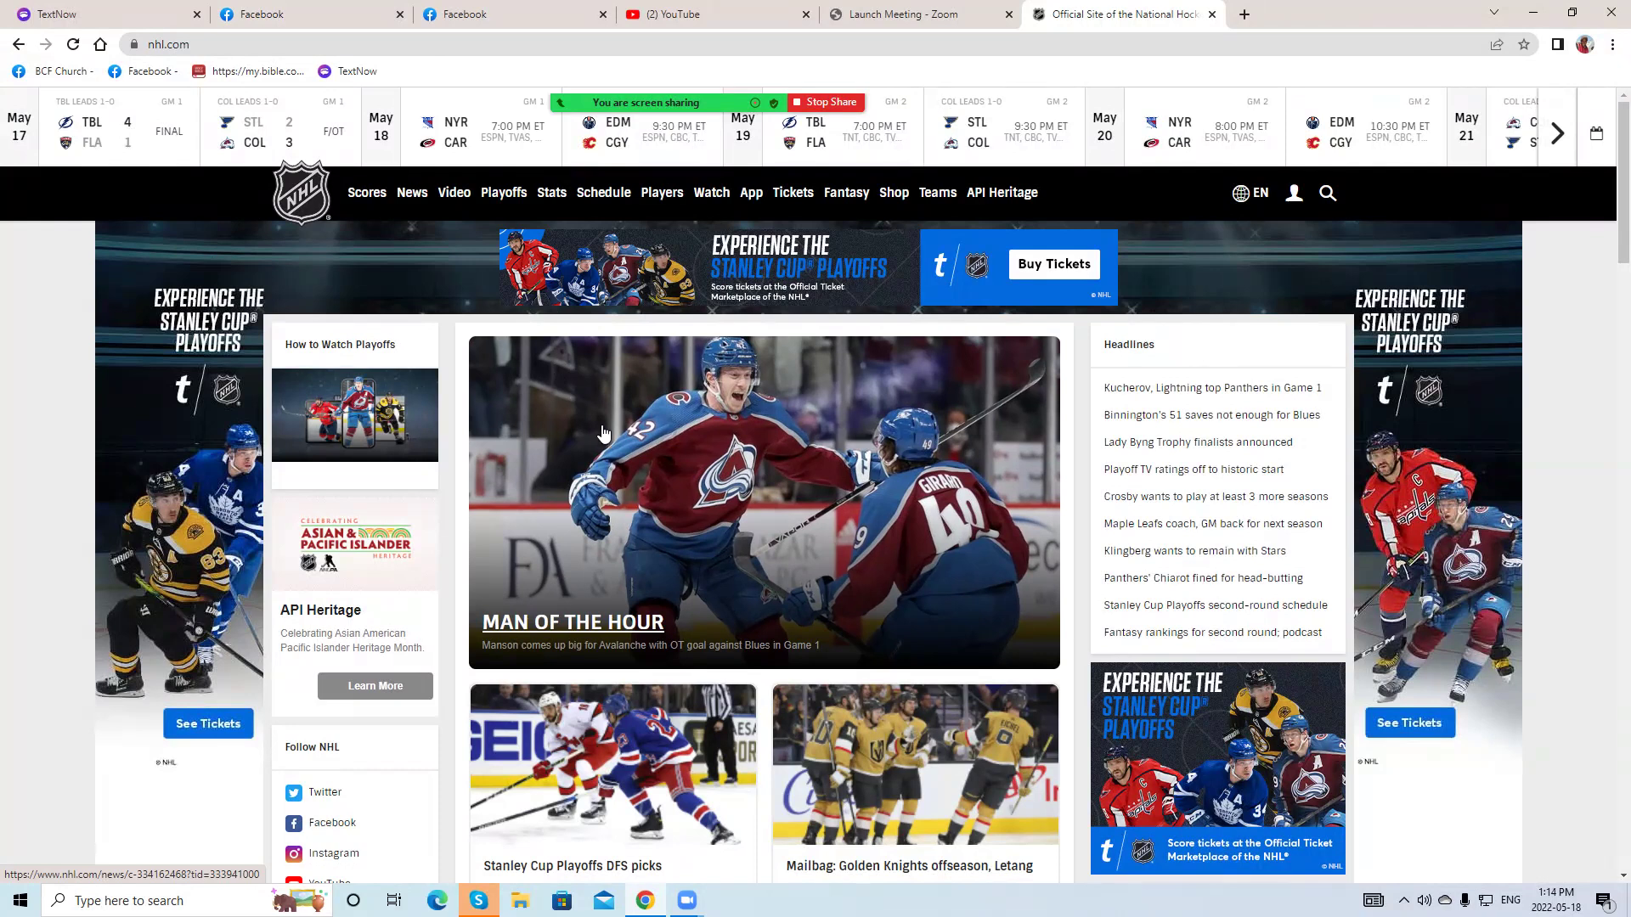
- Select Chrome's address bar to replace the NHL.com address with nba.com
{"action": "left_click", "coordinate": [582, 44]}
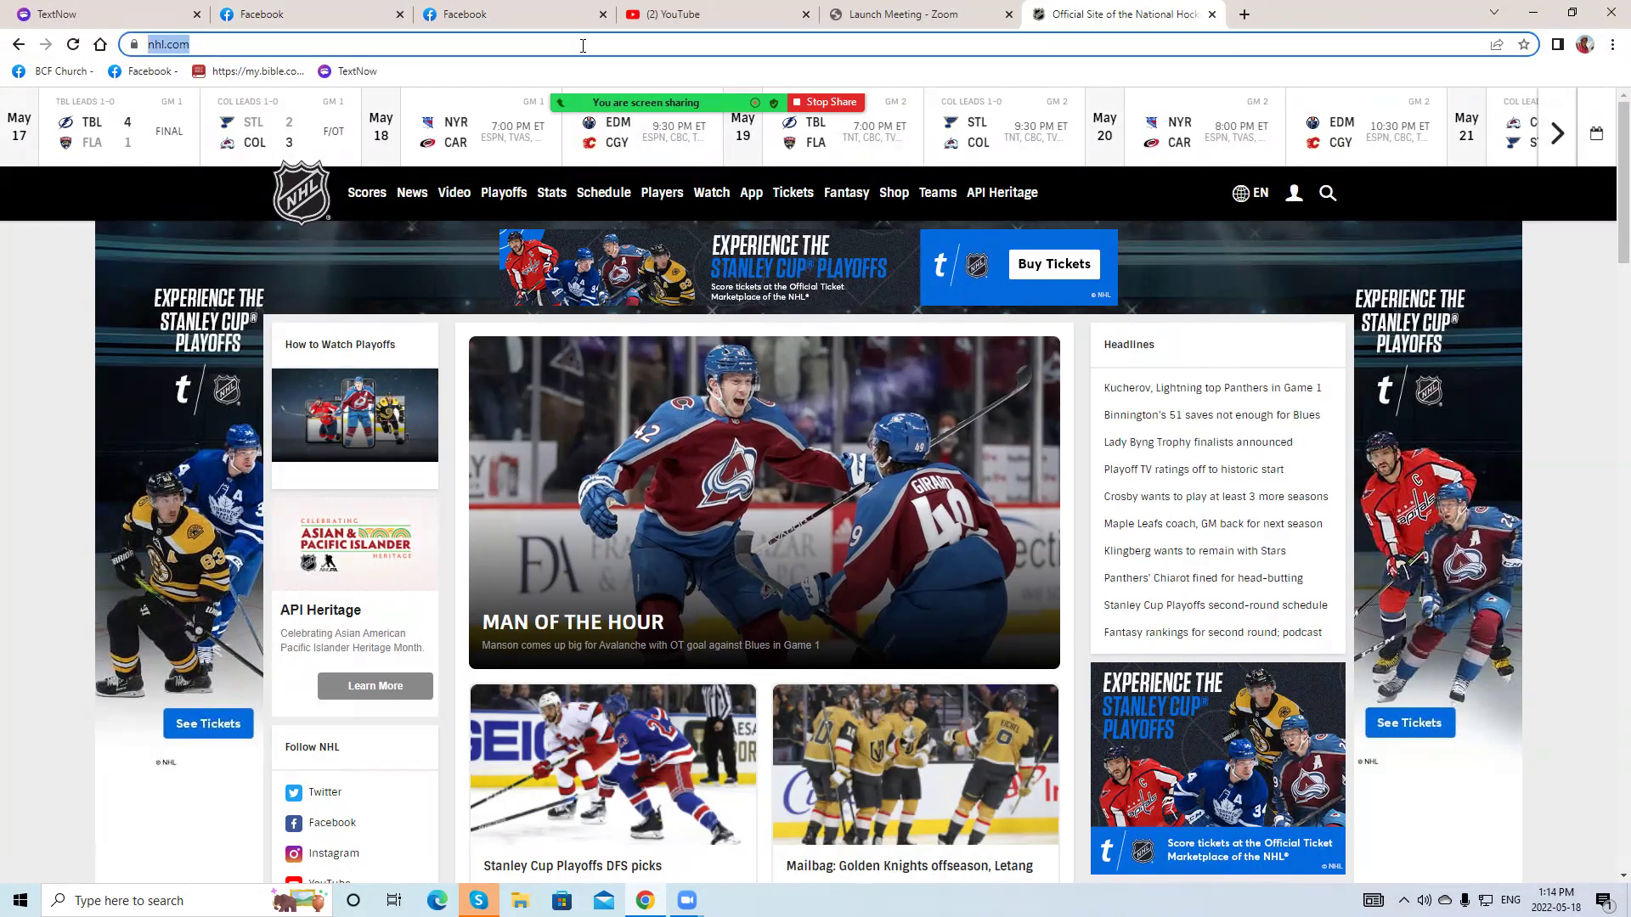
{"action": "type", "text": "www"}
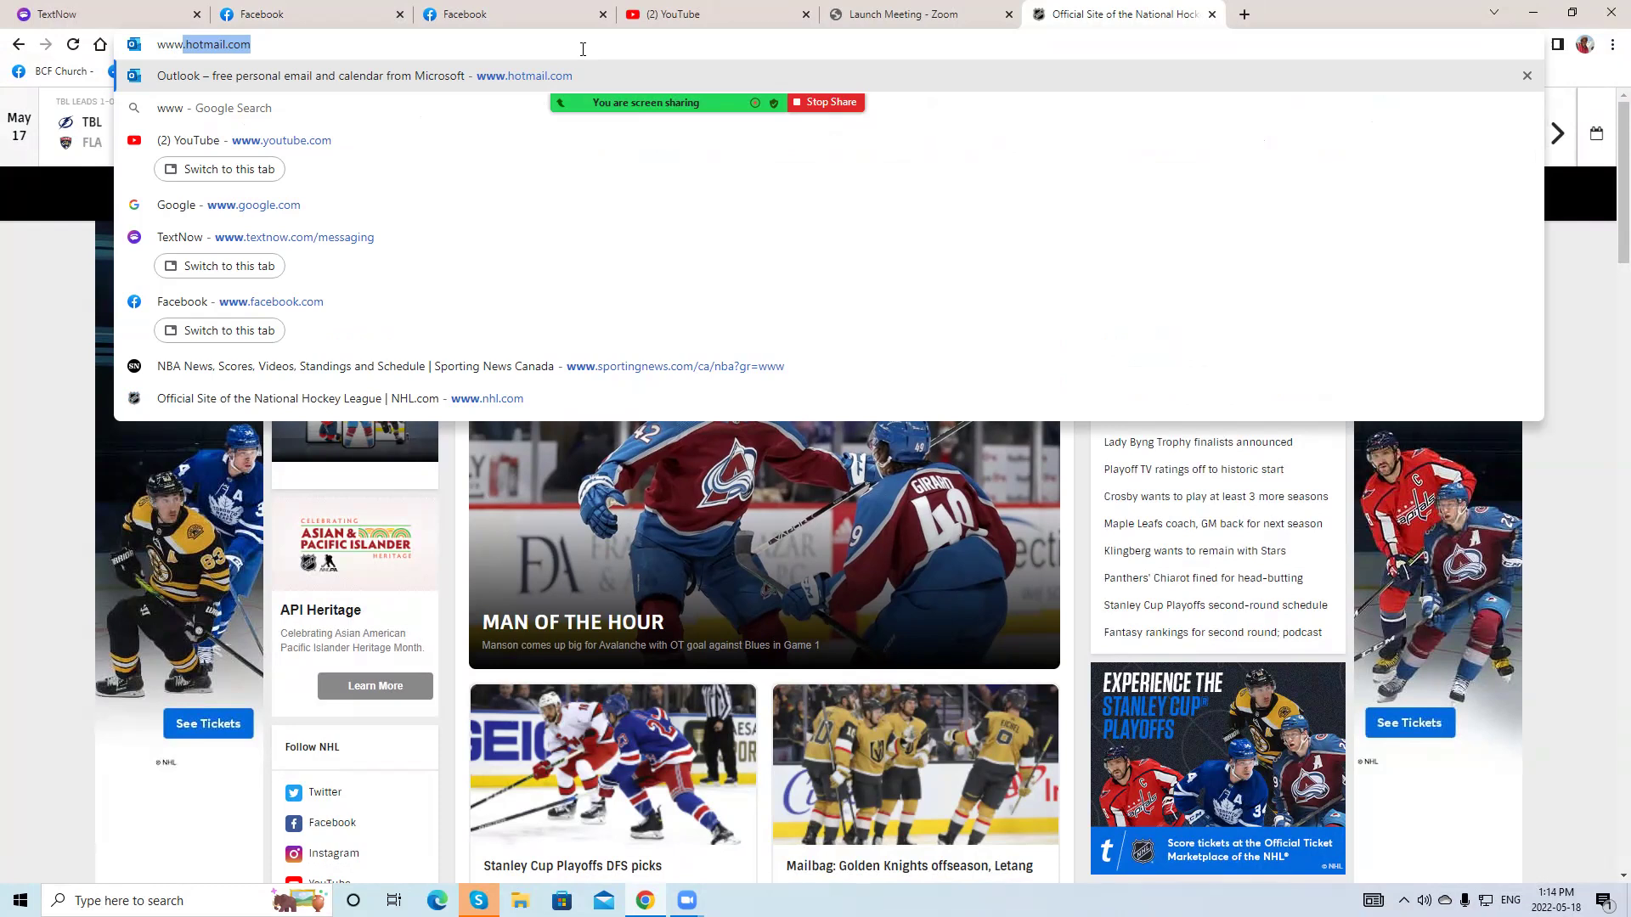
{"action": "type", "text": "."}
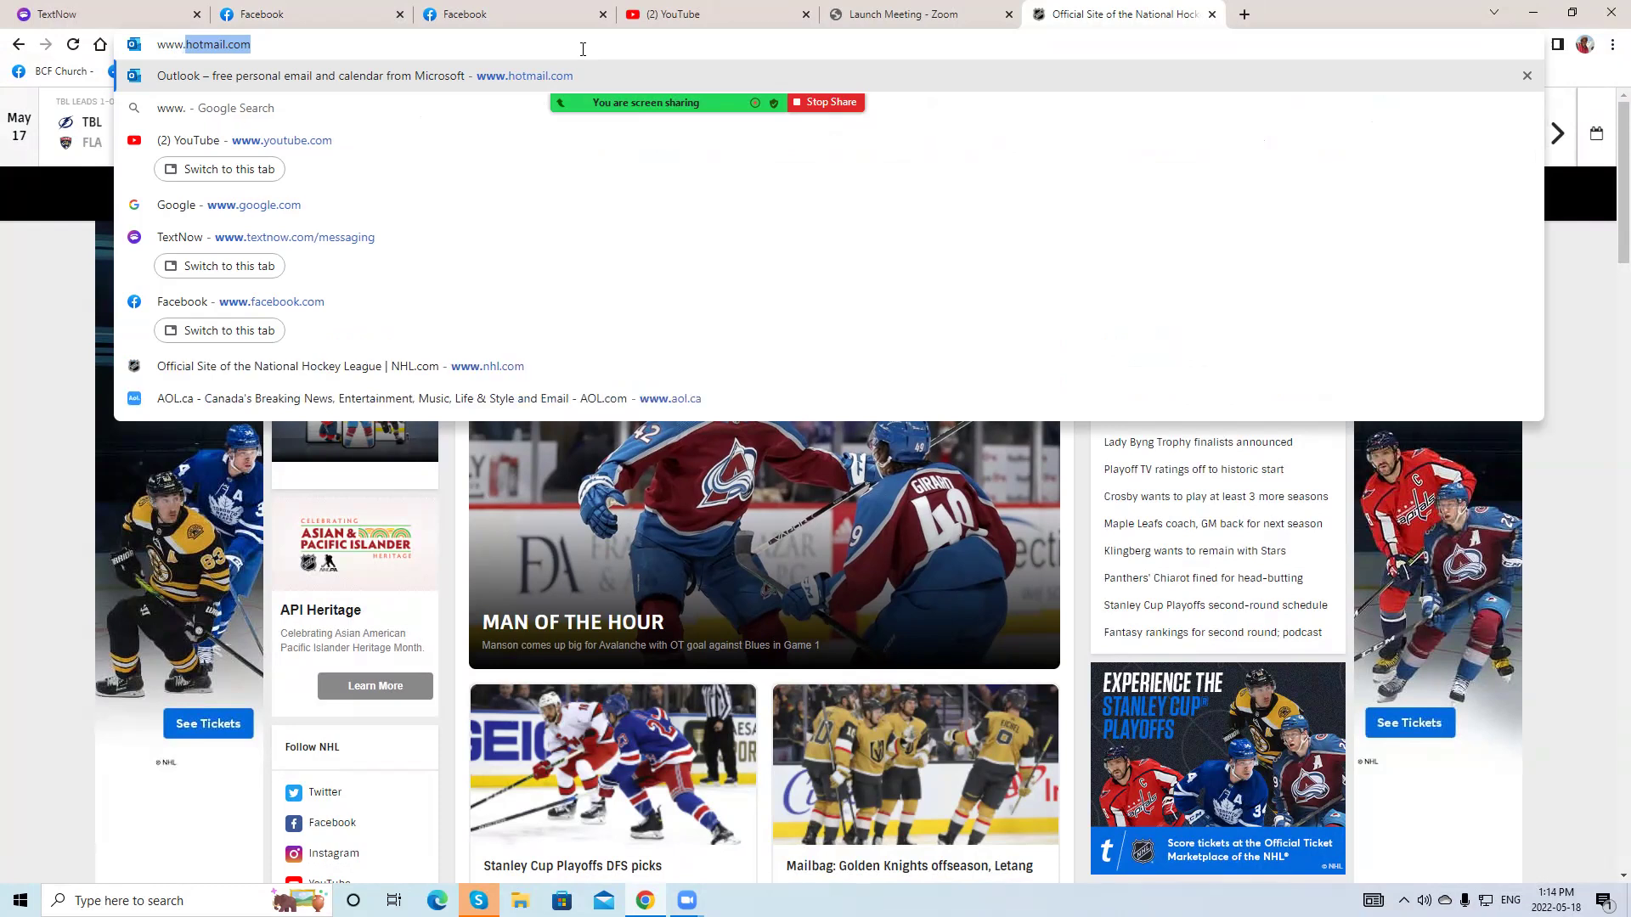
{"action": "type", "text": "nb"}
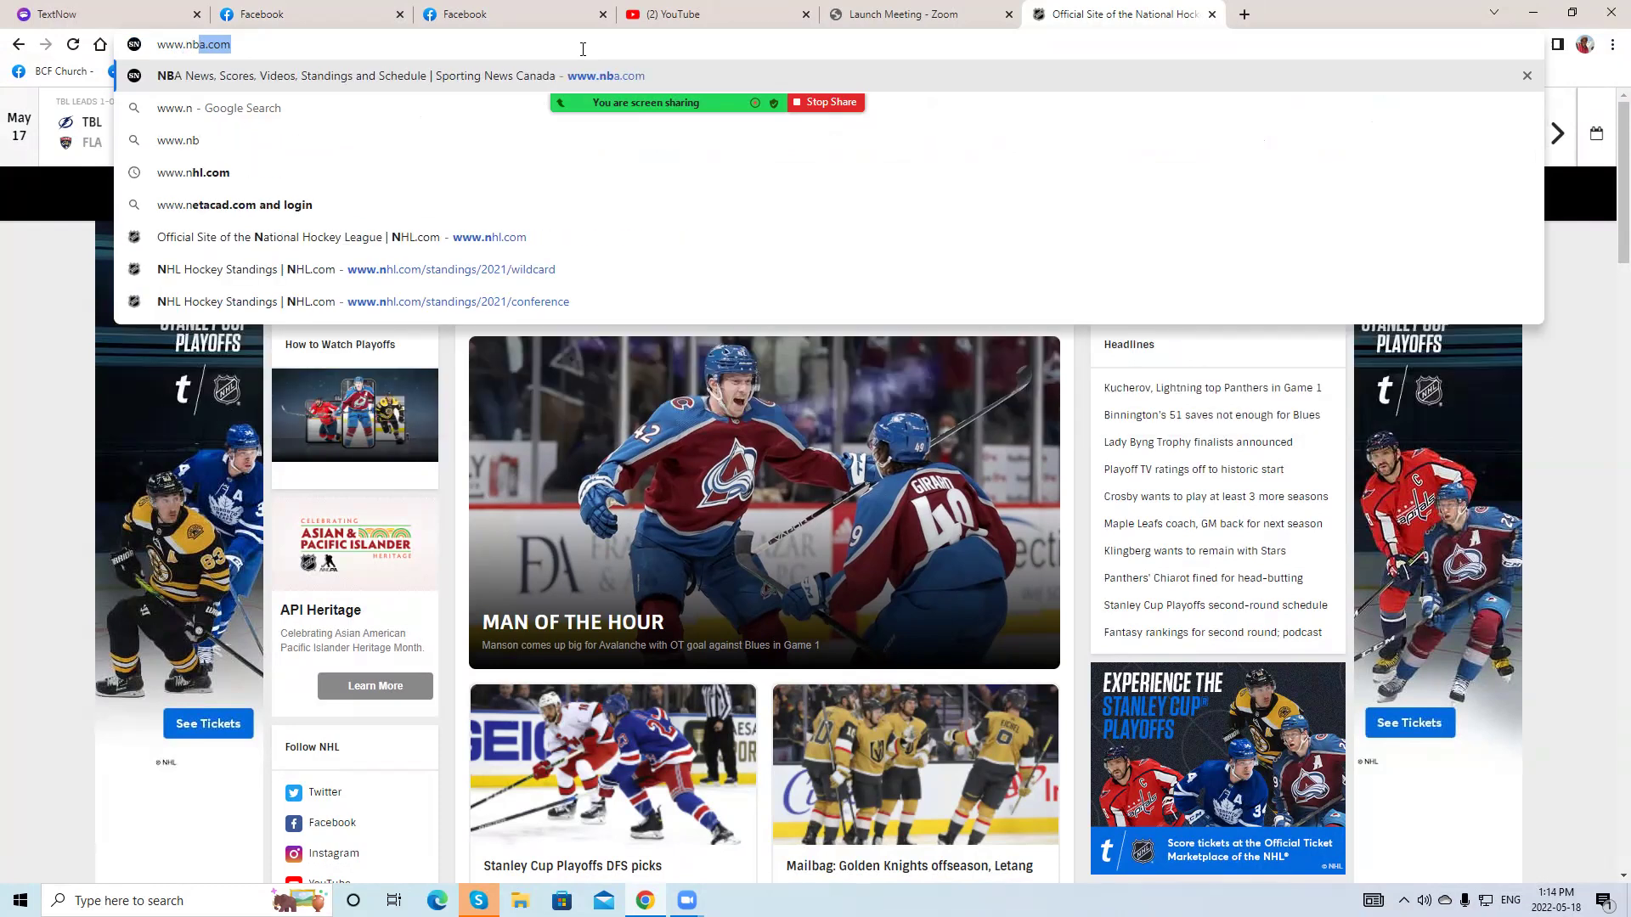
- Load nba.com from the address bar to reach the NBA playoff scores page
{"action": "key", "text": "Return"}
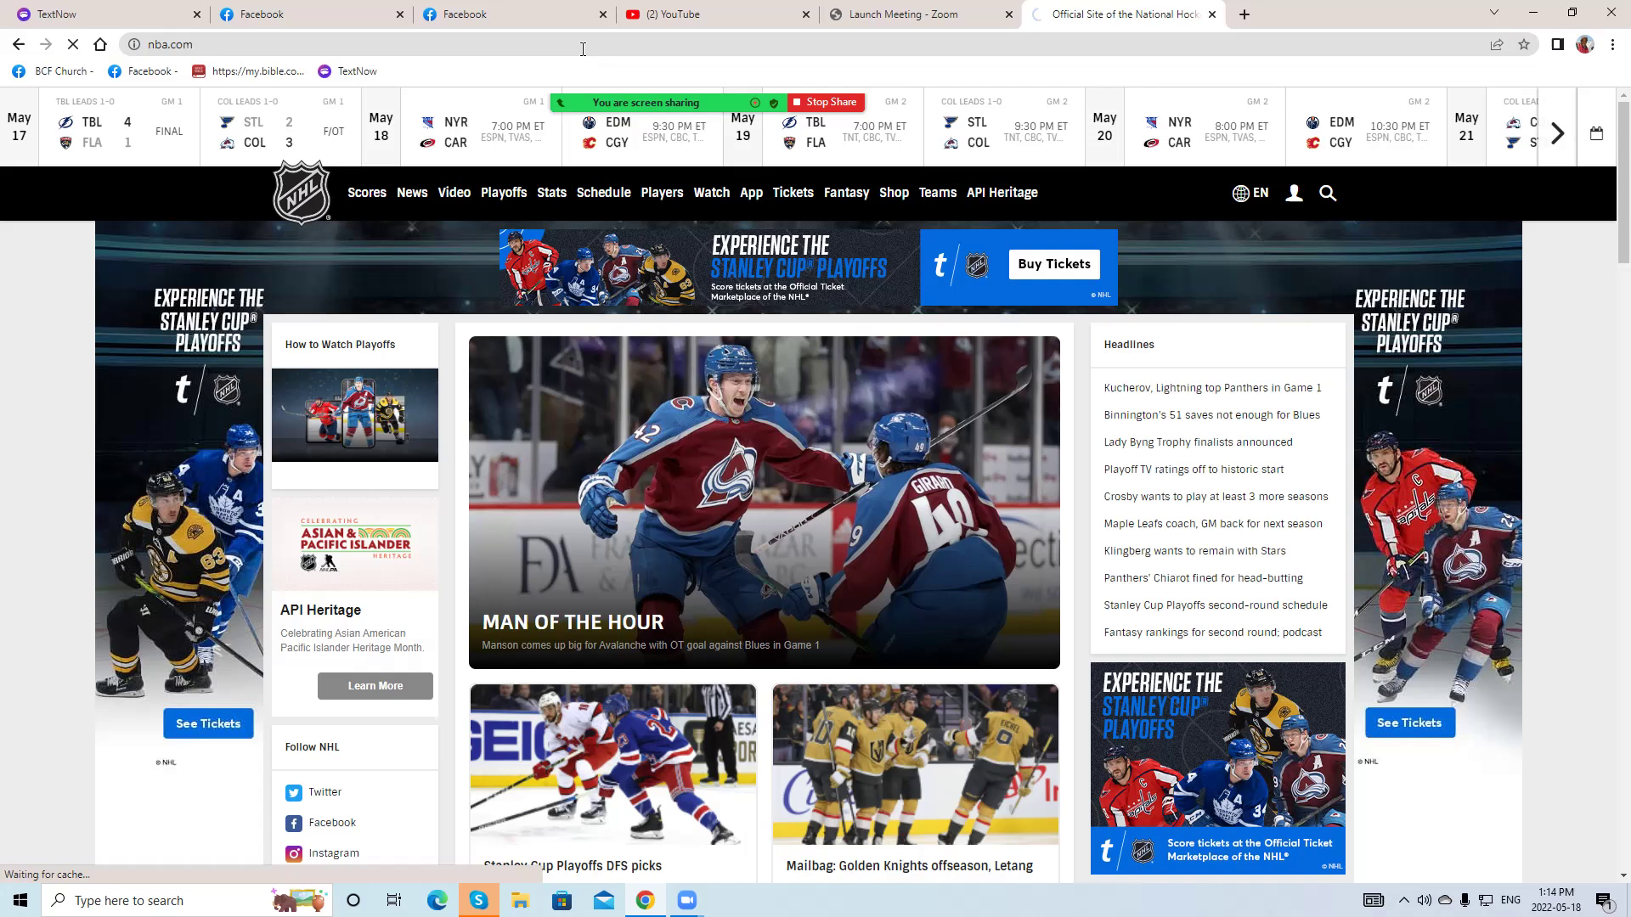